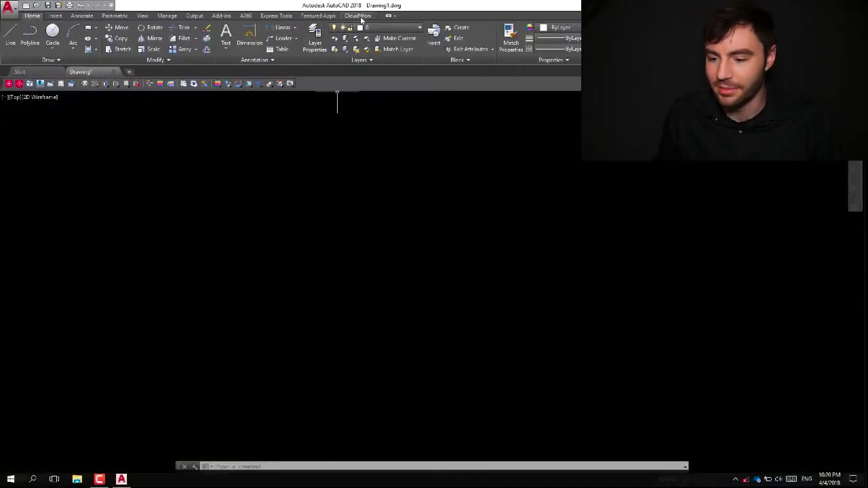
Load the Wilson House JetStream point cloud project into Drawing1 through CloudWorx Open JetStream.
{"action": "left_click", "coordinate": [358, 16]}
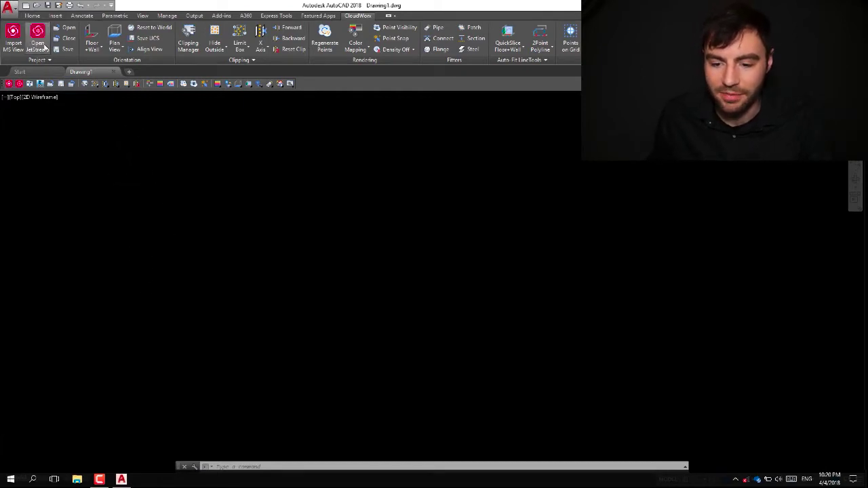
{"action": "left_click", "coordinate": [43, 46]}
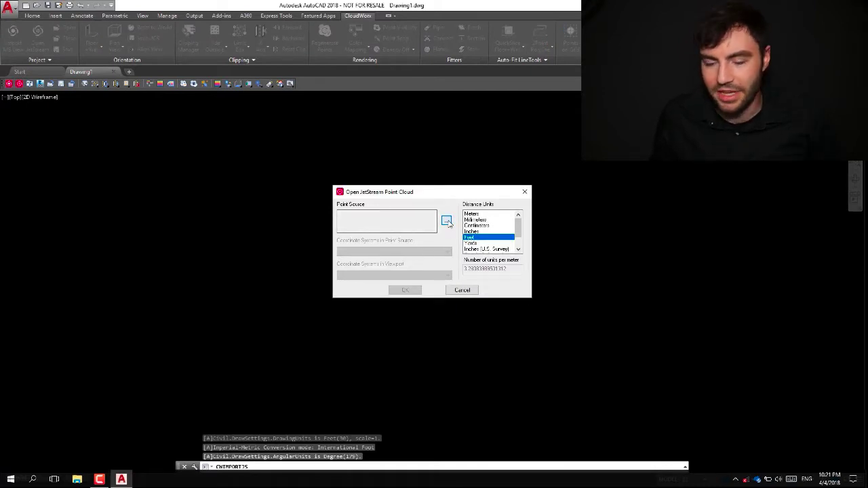
{"action": "left_click", "coordinate": [447, 222]}
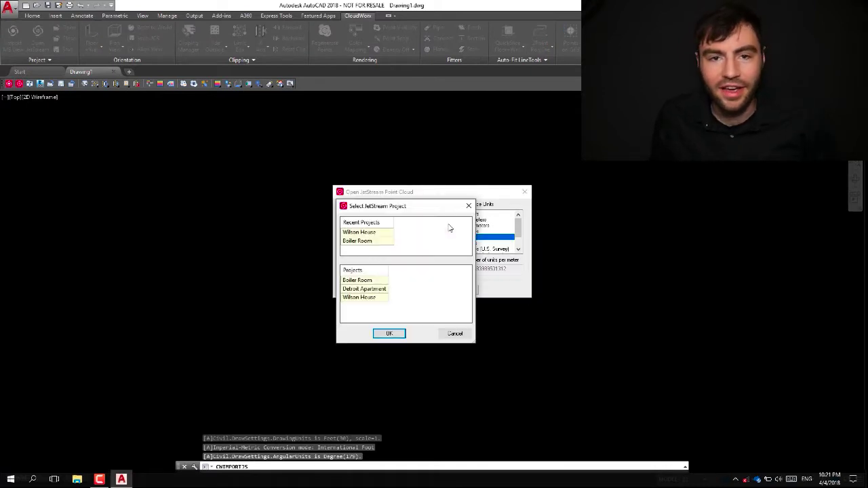
{"action": "left_click", "coordinate": [366, 234]}
{"action": "left_click", "coordinate": [400, 334]}
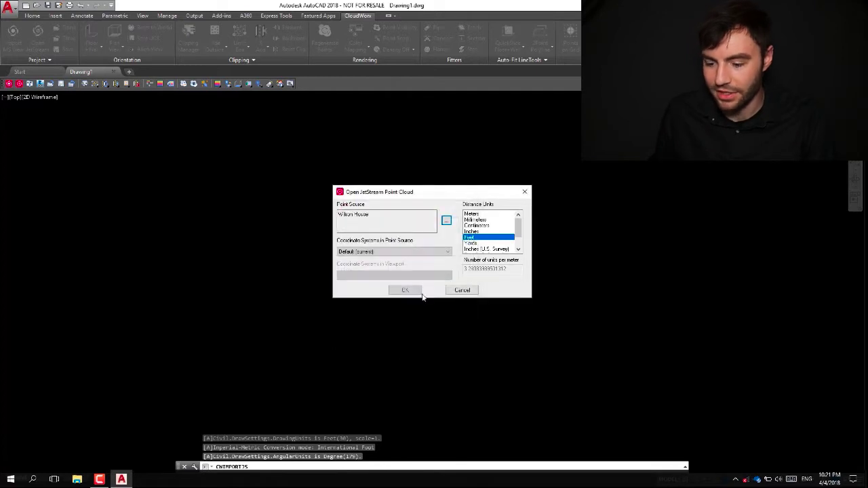
{"action": "left_click", "coordinate": [406, 292]}
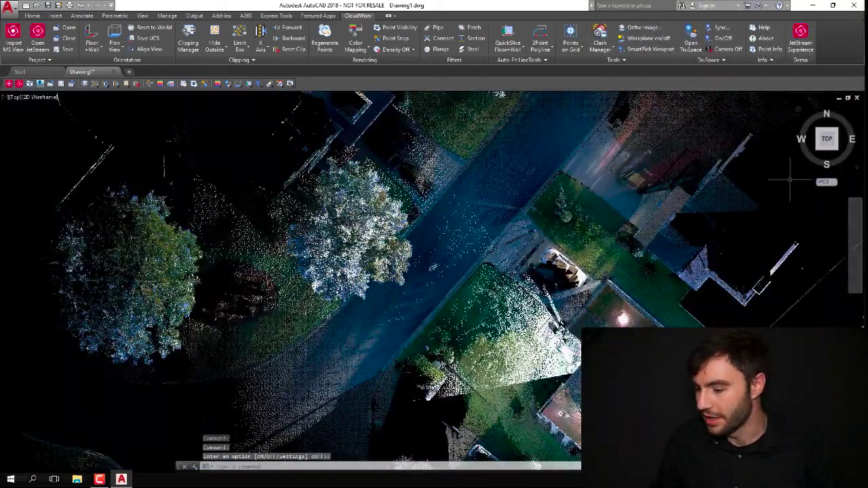
Pan, zoom and orbit into a close angled 3D view of the house front, showing the Floor+Wall options.
{"action": "middle_click_drag", "start_coordinate": [647, 188], "coordinate": [485, 71]}
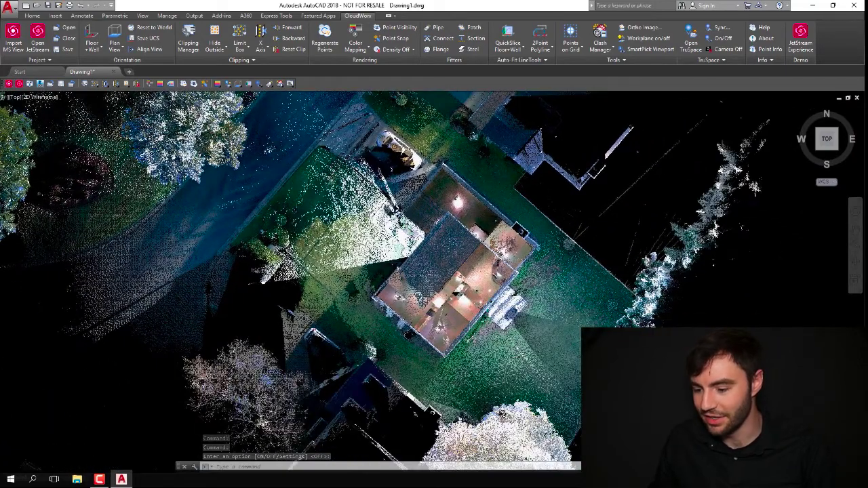
{"action": "scroll", "coordinate": [477, 230], "scroll_direction": "up", "scroll_amount": 2}
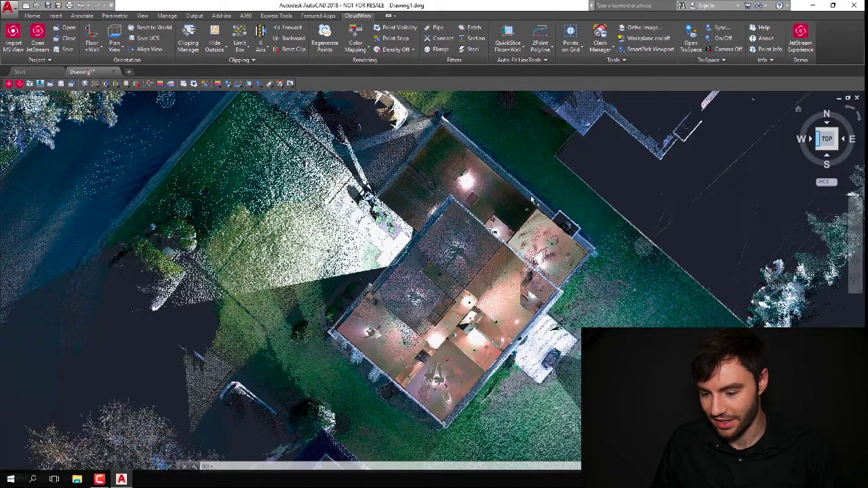
{"action": "middle_click_drag", "start_coordinate": [461, 285], "coordinate": [30, 334], "text": "shift"}
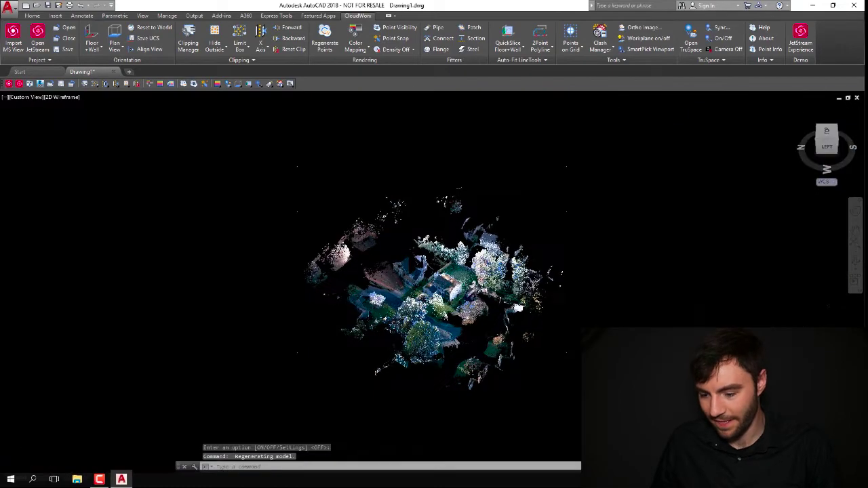
{"action": "scroll", "coordinate": [454, 319], "scroll_direction": "up", "scroll_amount": 4}
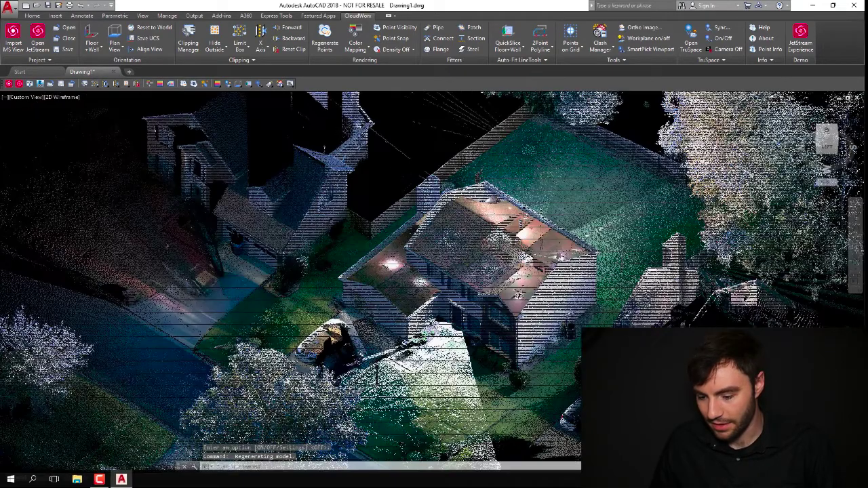
{"action": "scroll", "coordinate": [492, 343], "scroll_direction": "up", "scroll_amount": 2}
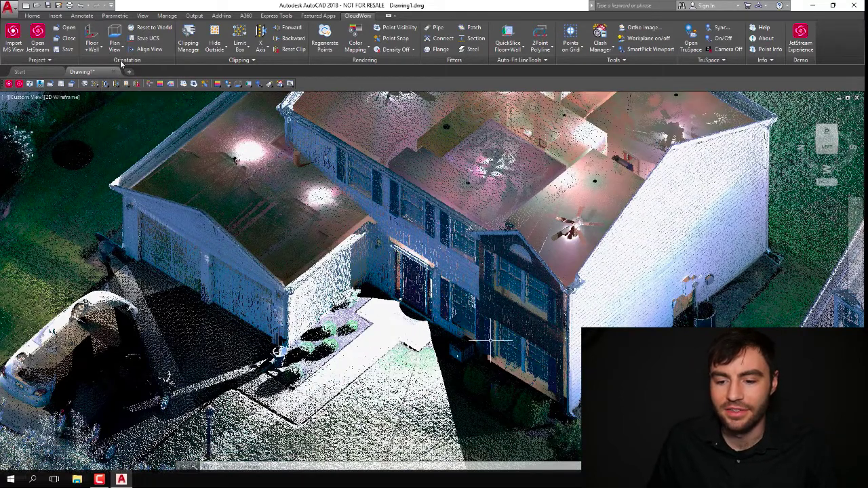
{"action": "left_click", "coordinate": [102, 49]}
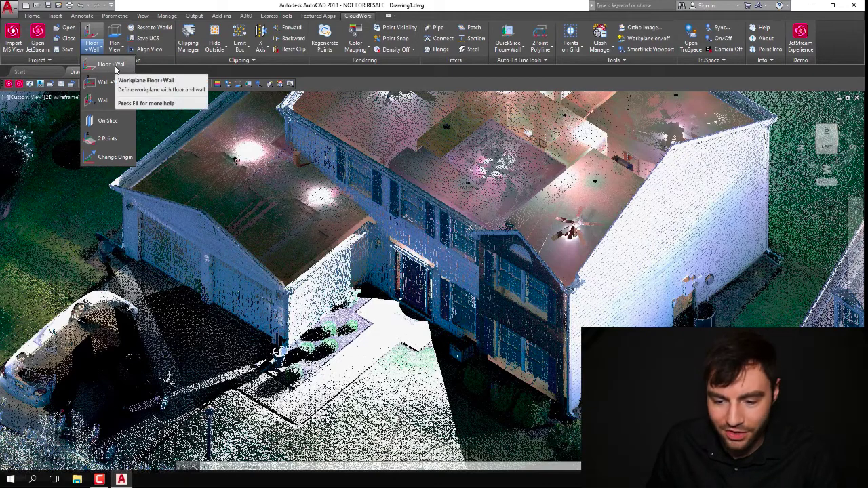
Create a Floor+Wall workplane from a walkway floor point and a front-wall point.
{"action": "left_click", "coordinate": [113, 64]}
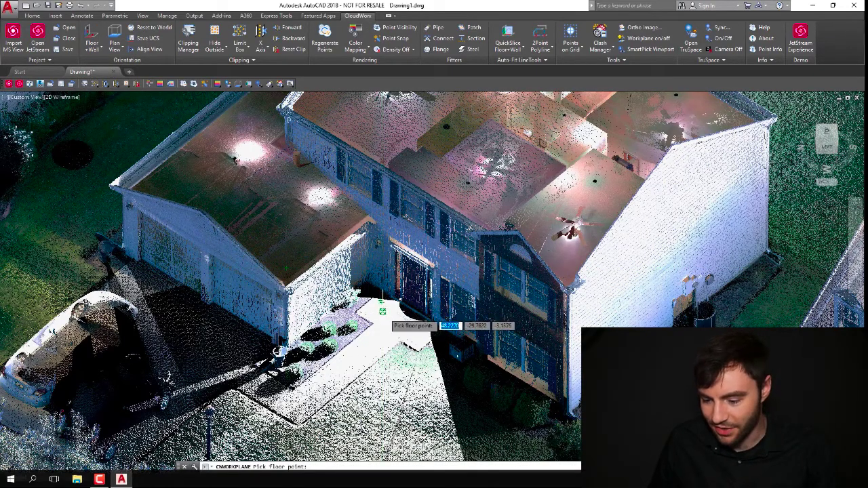
{"action": "scroll", "coordinate": [401, 313], "scroll_direction": "up", "scroll_amount": 3}
{"action": "scroll", "coordinate": [401, 313], "scroll_direction": "up", "scroll_amount": 2}
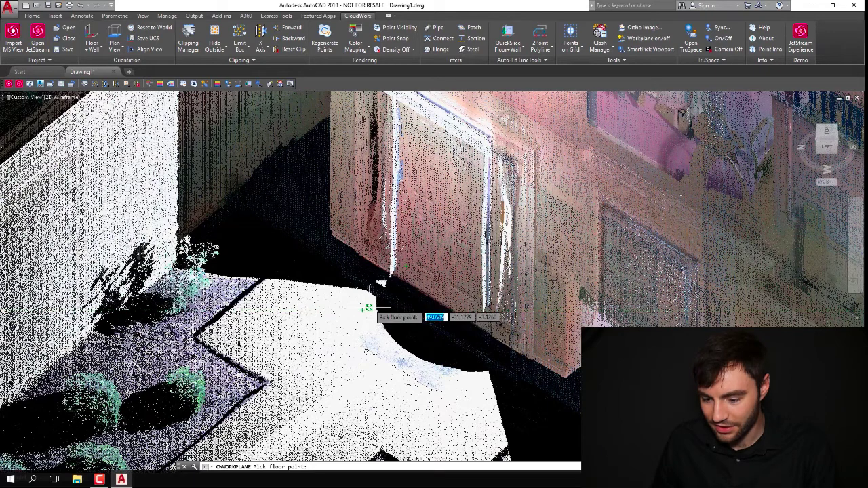
{"action": "left_click", "coordinate": [371, 305]}
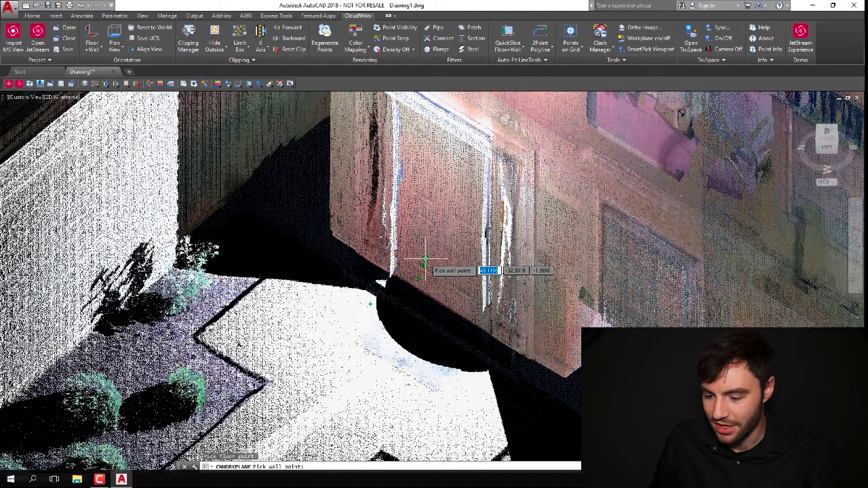
{"action": "left_click", "coordinate": [422, 259]}
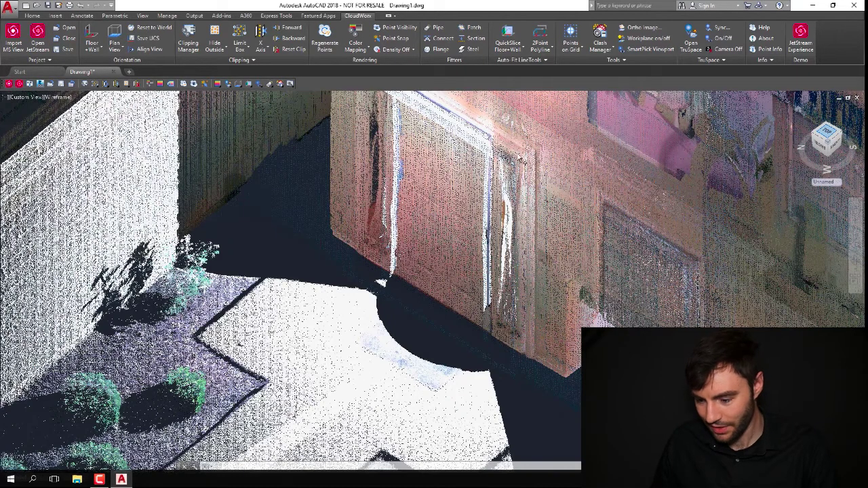
Show the top plan view aligned to the new UCS, zoomed to frame the house.
{"action": "left_click", "coordinate": [827, 134]}
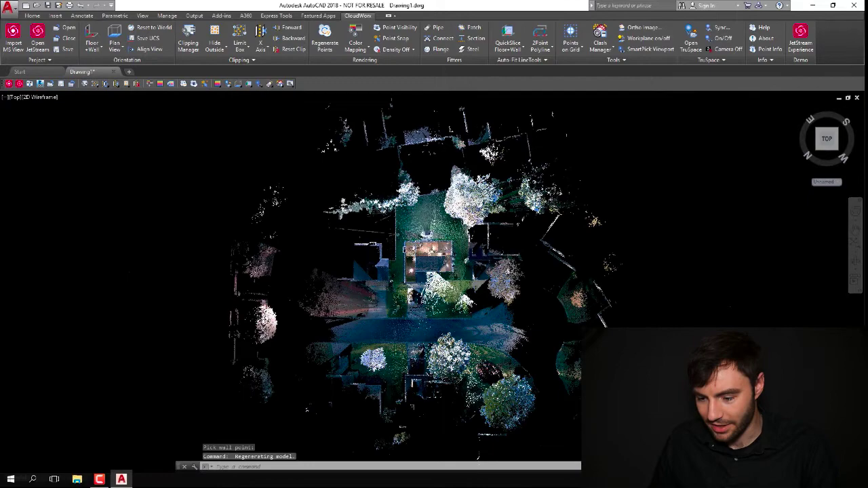
{"action": "scroll", "coordinate": [426, 258], "scroll_direction": "up", "scroll_amount": 5}
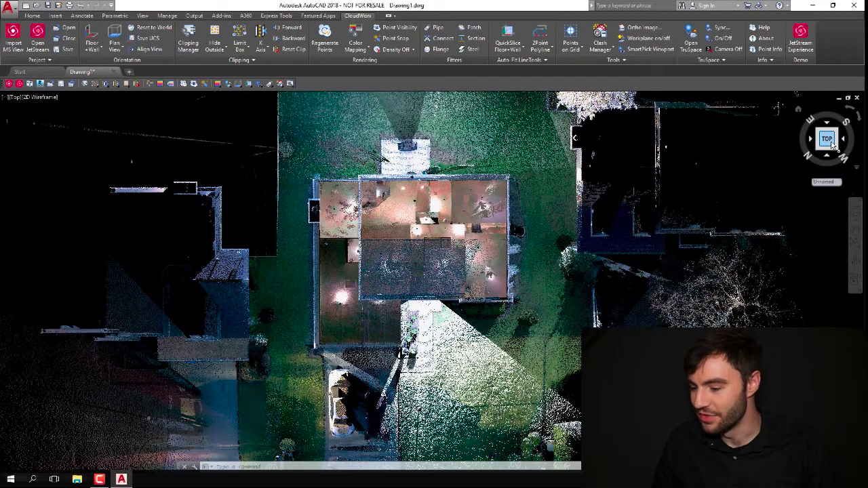
{"action": "scroll", "coordinate": [343, 253], "scroll_direction": "down", "scroll_amount": 2}
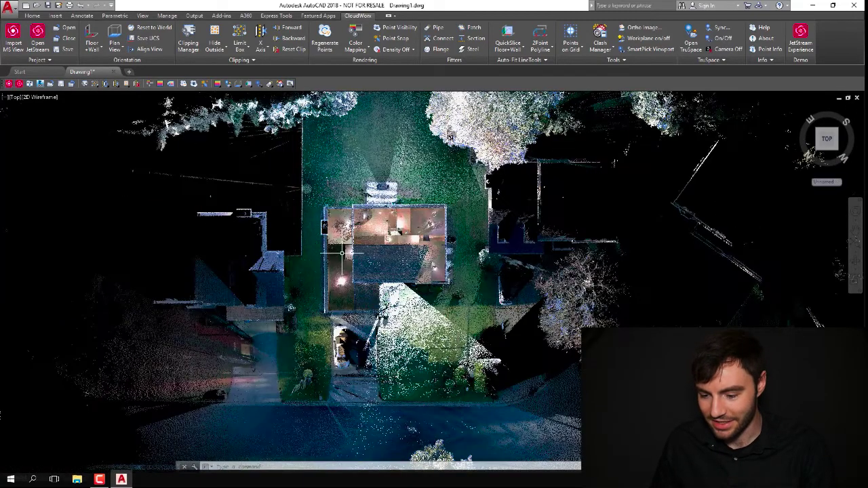
{"action": "scroll", "coordinate": [342, 255], "scroll_direction": "up", "scroll_amount": 2}
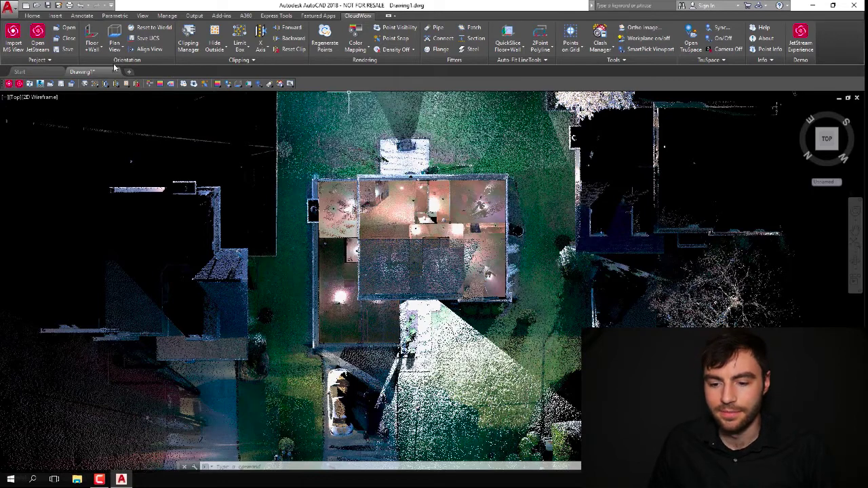
Hide all points outside a rectangular fence drawn around the house.
{"action": "left_click", "coordinate": [214, 38]}
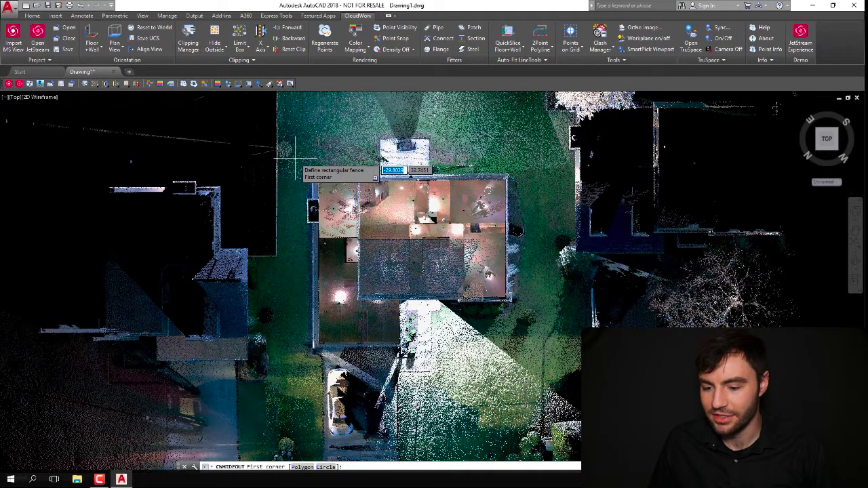
{"action": "left_click", "coordinate": [295, 159]}
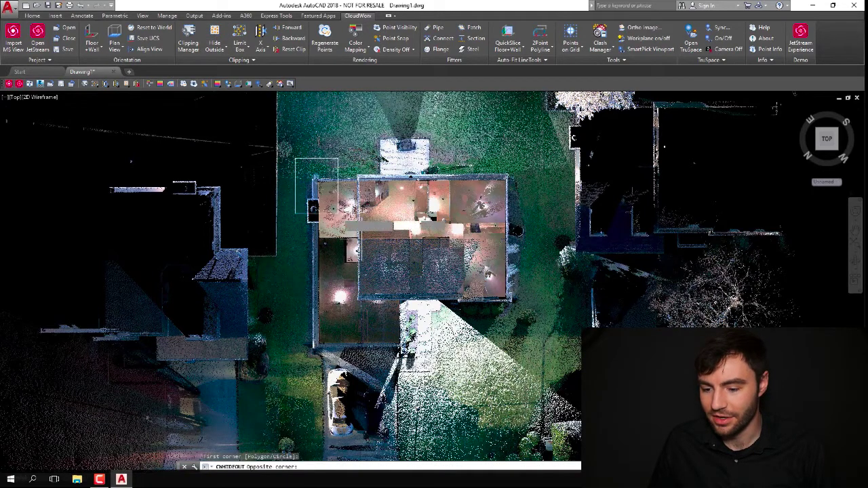
{"action": "left_click", "coordinate": [528, 363]}
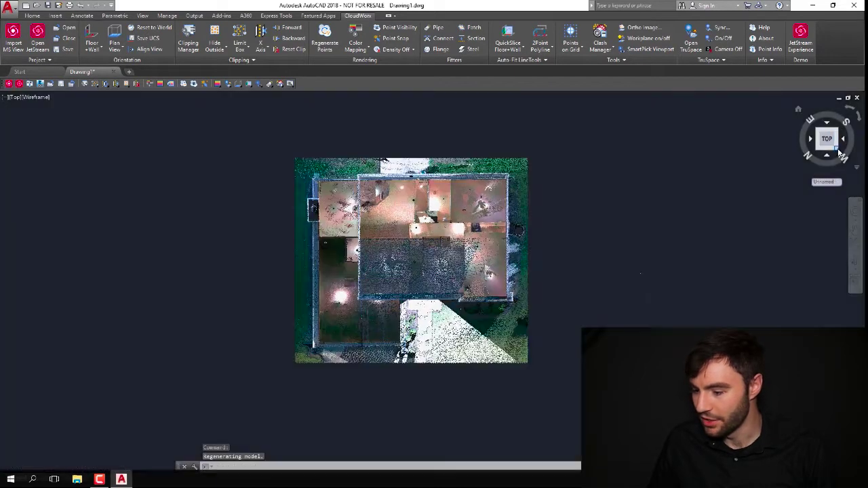
Switch to an isometric 3D view and zoom in on the isolated house.
{"action": "left_click", "coordinate": [840, 154]}
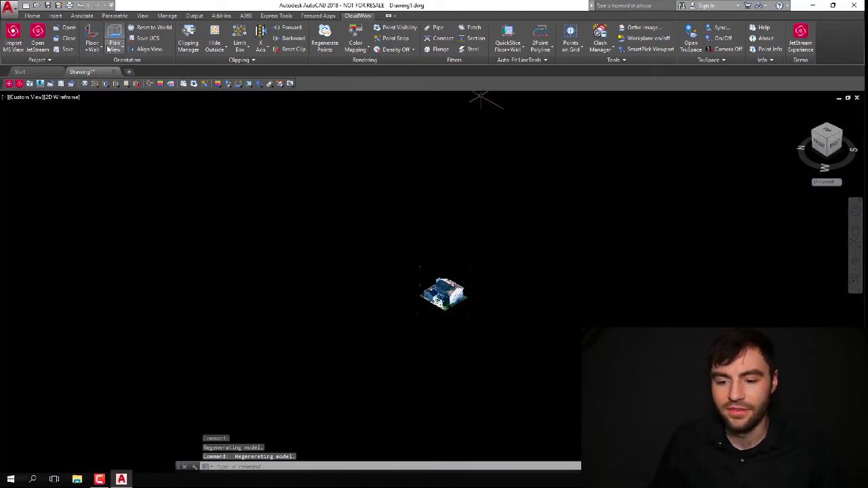
{"action": "scroll", "coordinate": [448, 293], "scroll_direction": "up", "scroll_amount": 8}
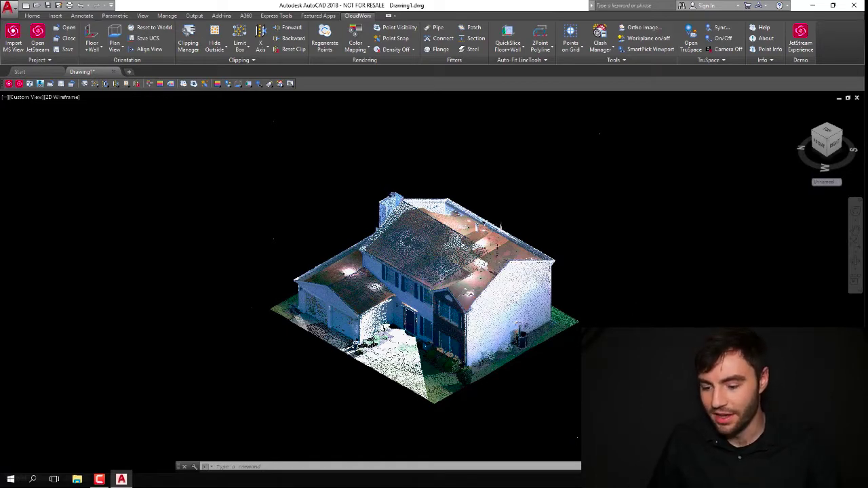
{"action": "middle_click_drag", "start_coordinate": [441, 279], "coordinate": [414, 272]}
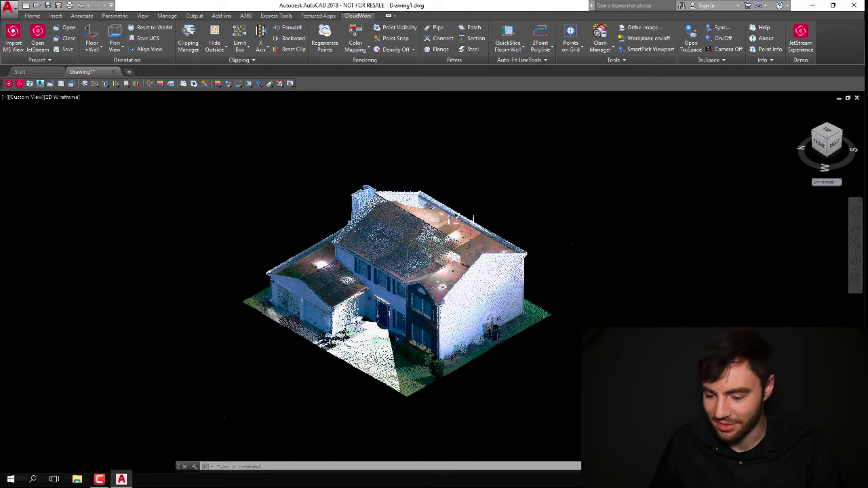
{"action": "scroll", "coordinate": [413, 328], "scroll_direction": "up", "scroll_amount": 3}
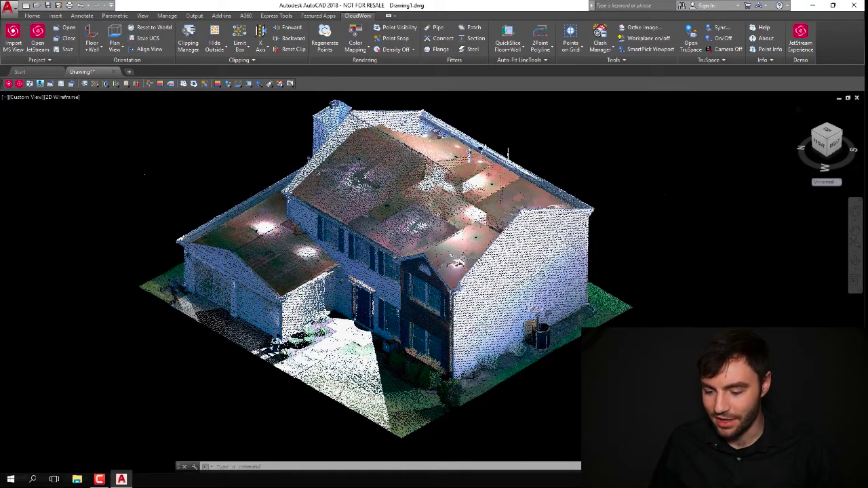
{"action": "scroll", "coordinate": [407, 332], "scroll_direction": "up", "scroll_amount": 3}
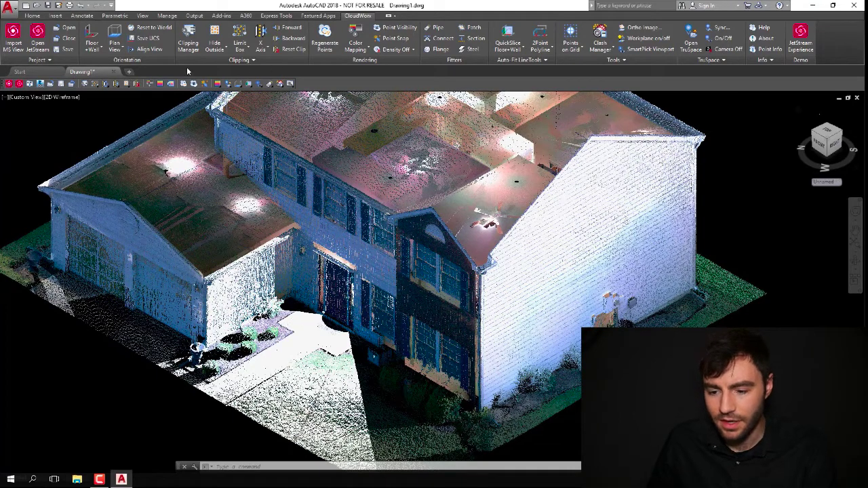
Align the view to the house's front wall using the Wall workplane option.
{"action": "left_click", "coordinate": [99, 49]}
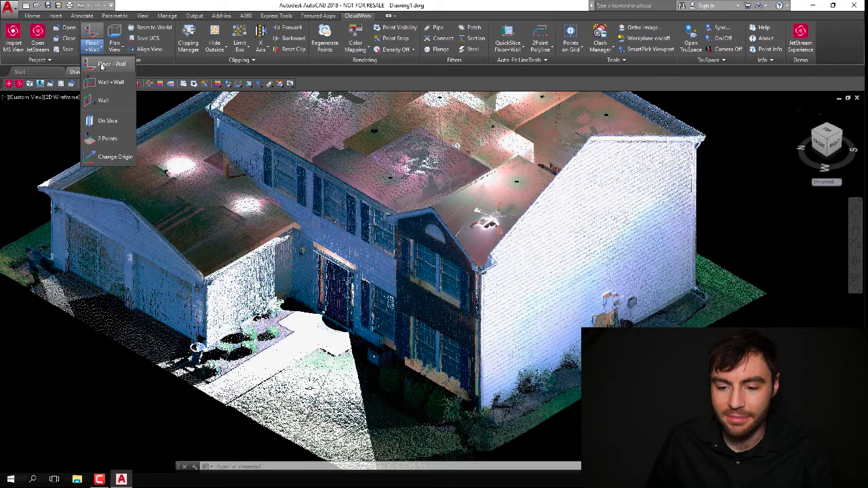
{"action": "left_click", "coordinate": [108, 102]}
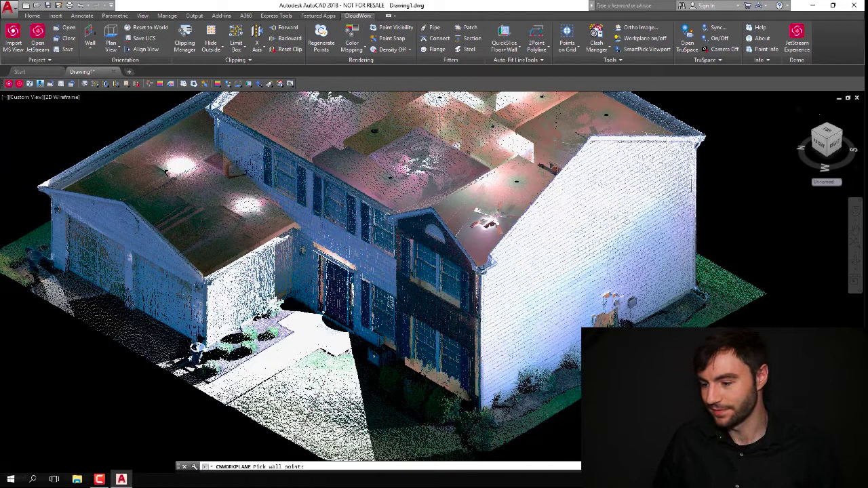
{"action": "key", "text": "Return"}
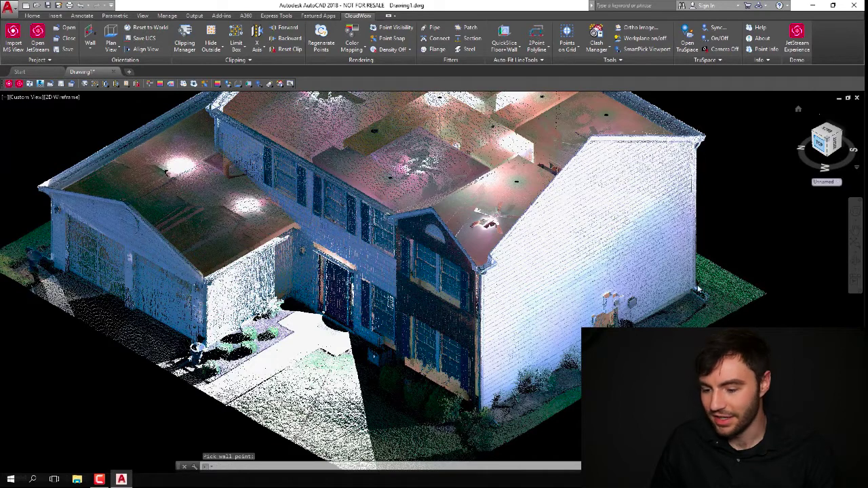
{"action": "left_click", "coordinate": [490, 293]}
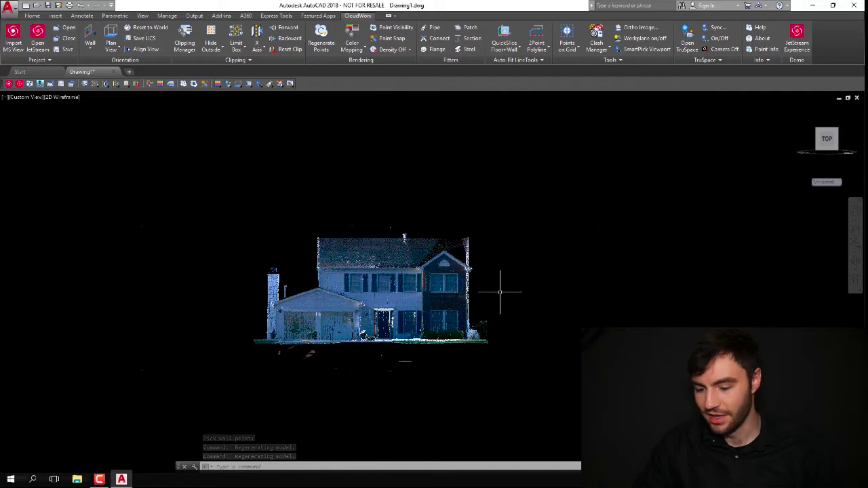
{"action": "scroll", "coordinate": [484, 289], "scroll_direction": "up", "scroll_amount": 2}
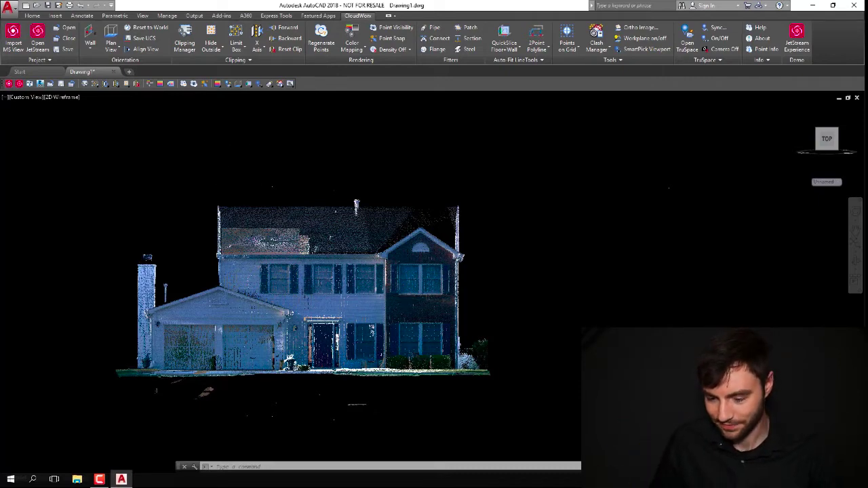
{"action": "scroll", "coordinate": [413, 302], "scroll_direction": "up", "scroll_amount": 2}
{"action": "scroll", "coordinate": [303, 193], "scroll_direction": "down", "scroll_amount": 2}
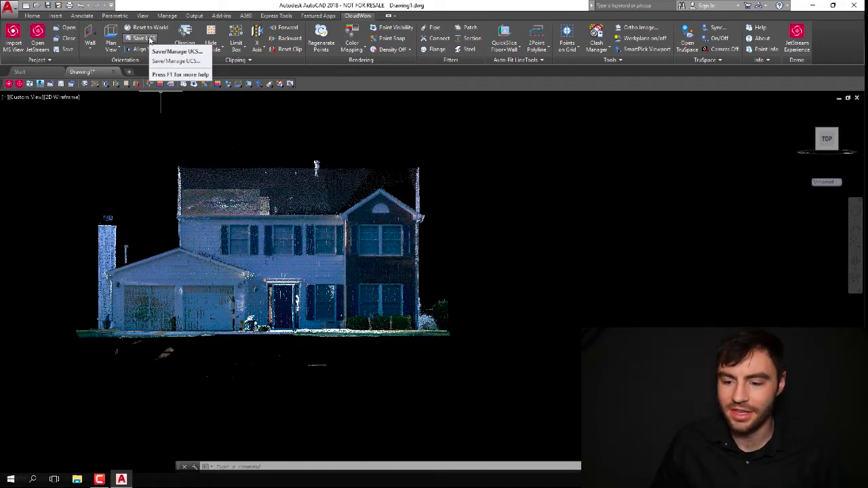
{"action": "left_click", "coordinate": [150, 39]}
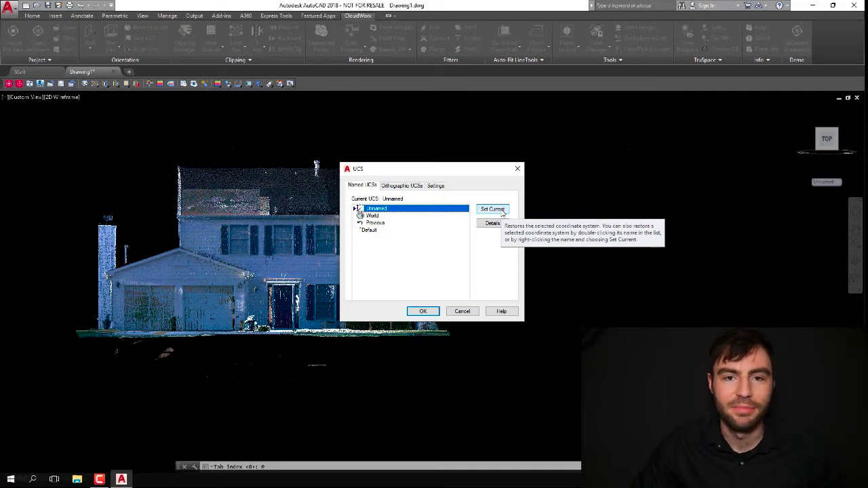
{"action": "left_click", "coordinate": [517, 168]}
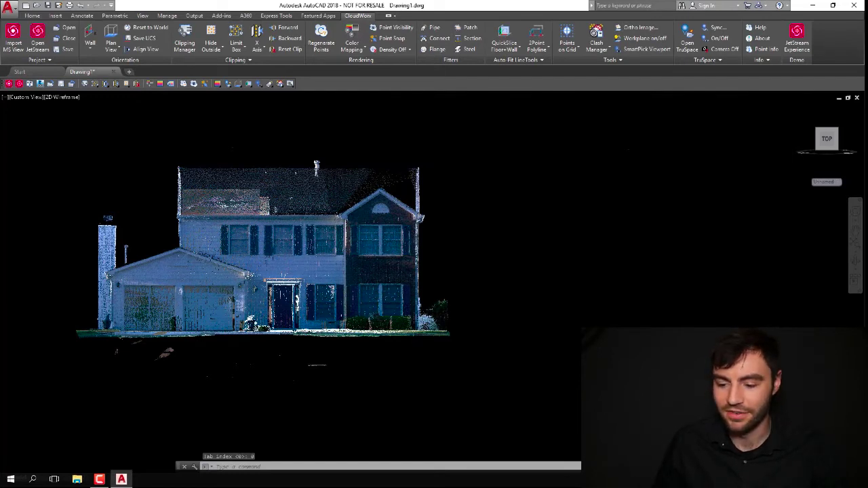
{"action": "scroll", "coordinate": [392, 256], "scroll_direction": "down", "scroll_amount": 2}
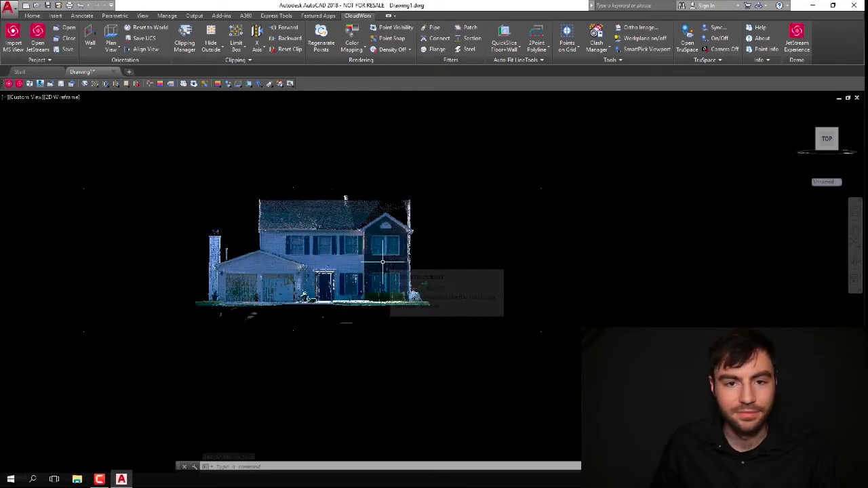